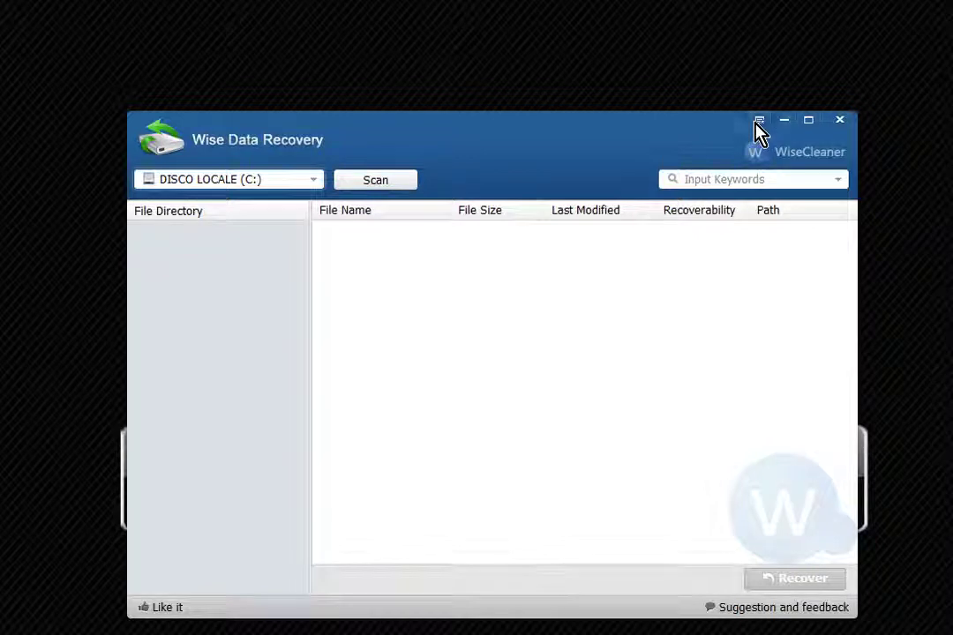
Step: Examine the program options and the list of available interface languages, including Italian and English
mouse_move(791, 227)
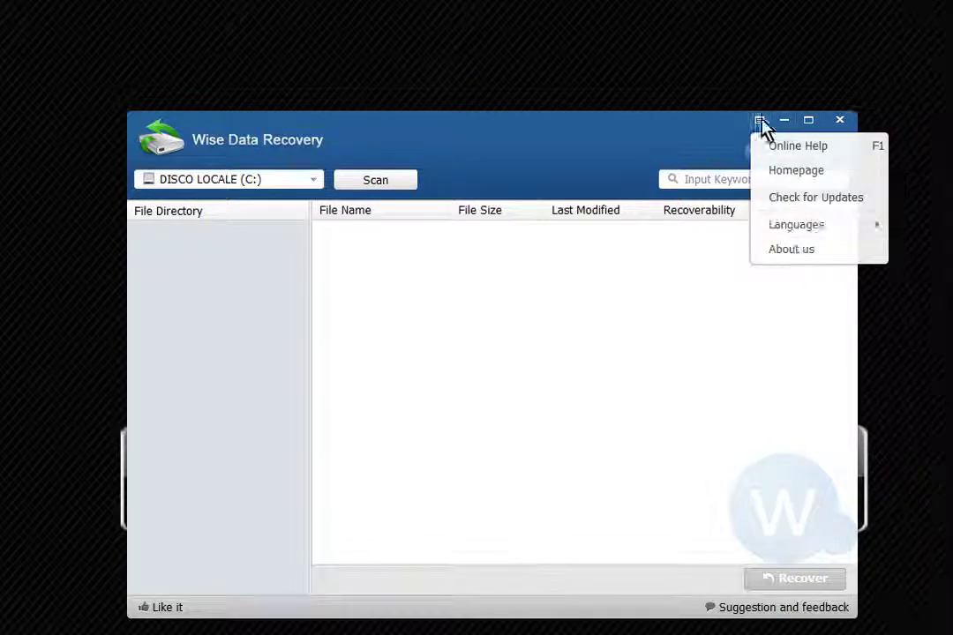
left_click_drag(759, 133, 499, 99)
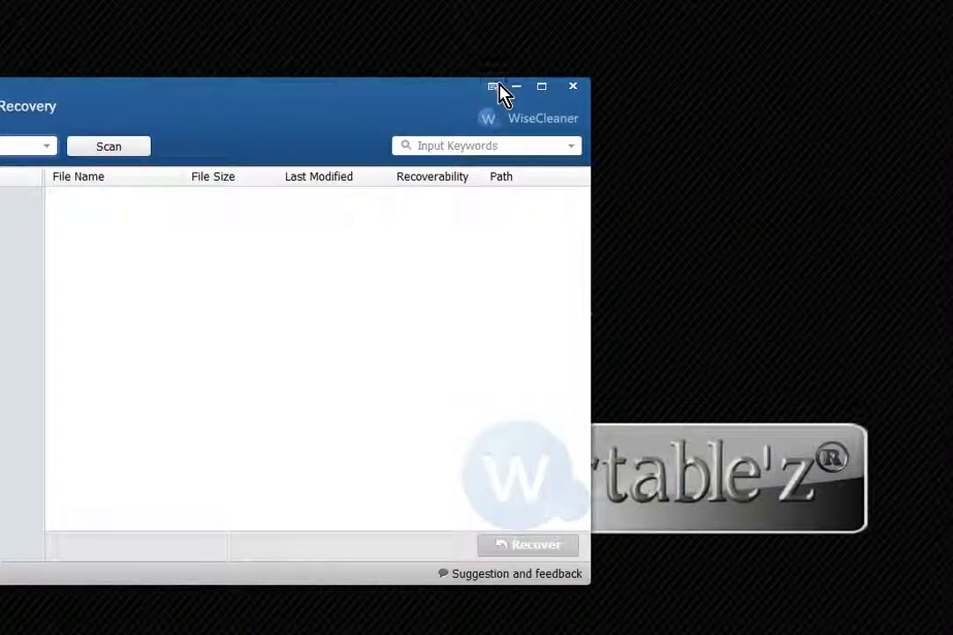
left_click(496, 87)
mouse_move(507, 191)
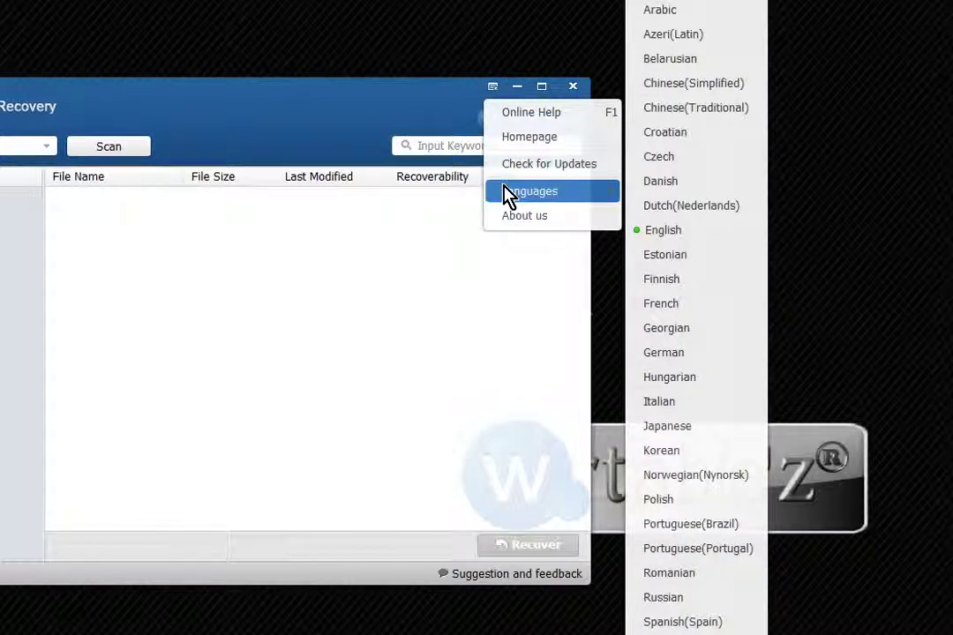
left_click_drag(386, 98, 632, 83)
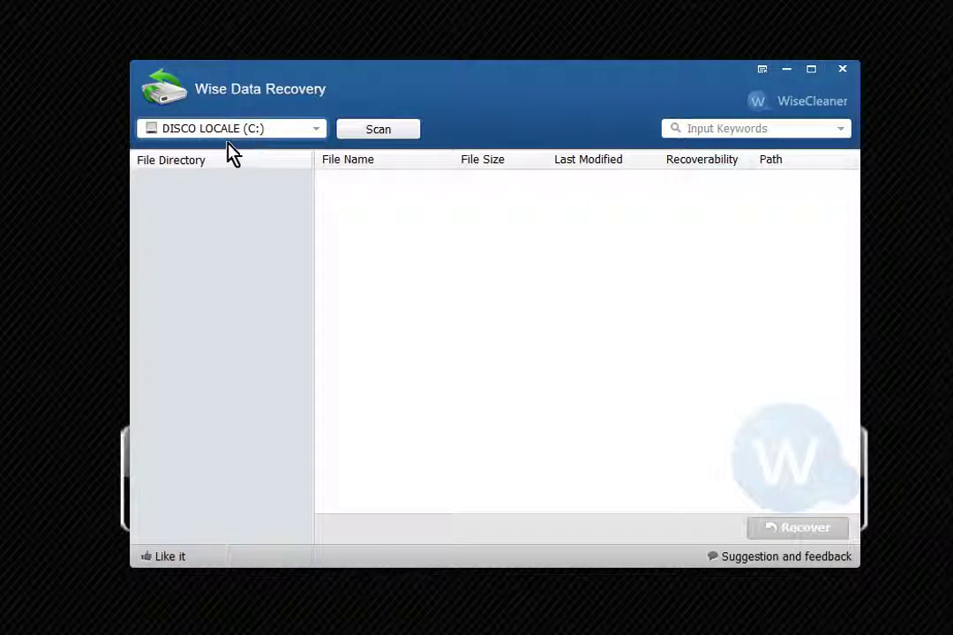
Step: Choose the local disk DISCO LOCALE (C:) and scan it for deleted files
left_click(316, 130)
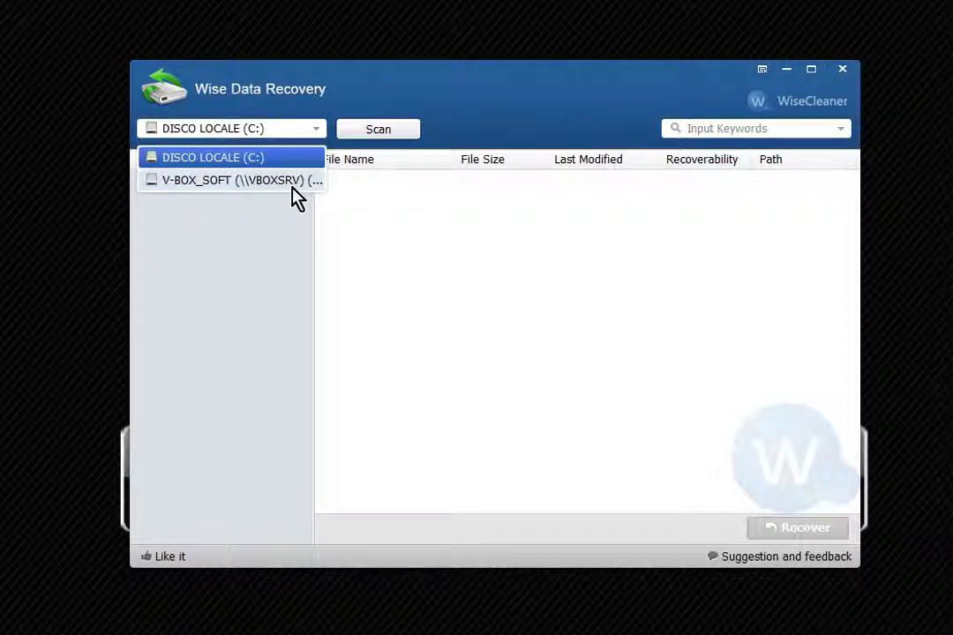
left_click(300, 161)
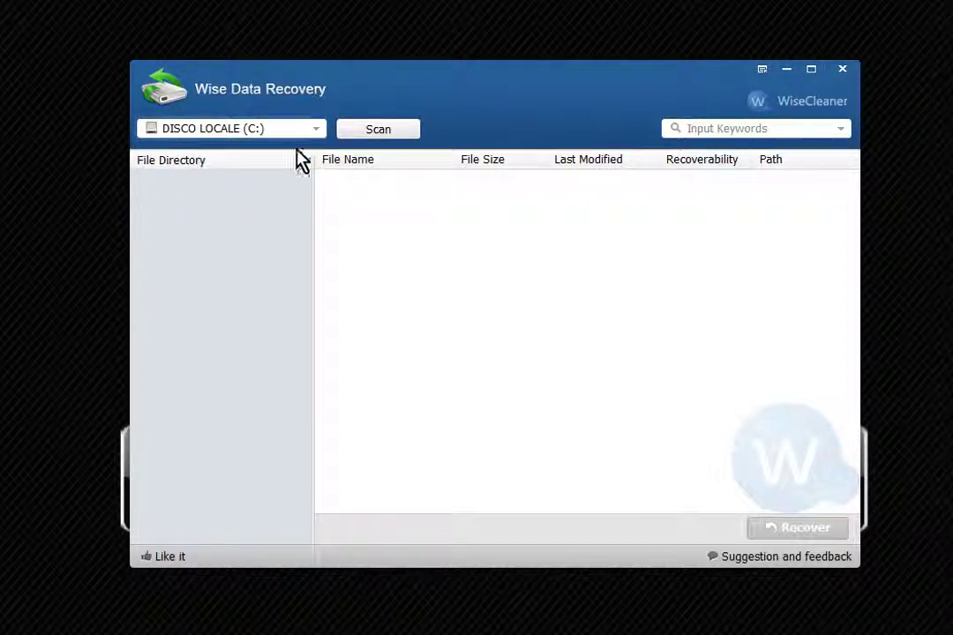
left_click(379, 130)
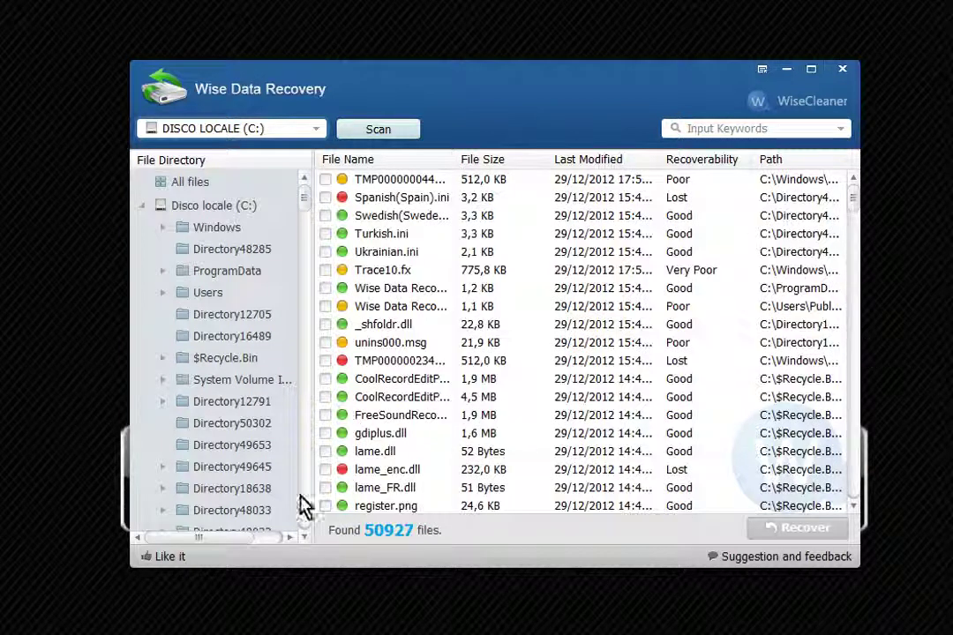
Step: Examine the recovery and selection commands offered for the first file in the scan results
left_click(380, 182)
right_click(383, 184)
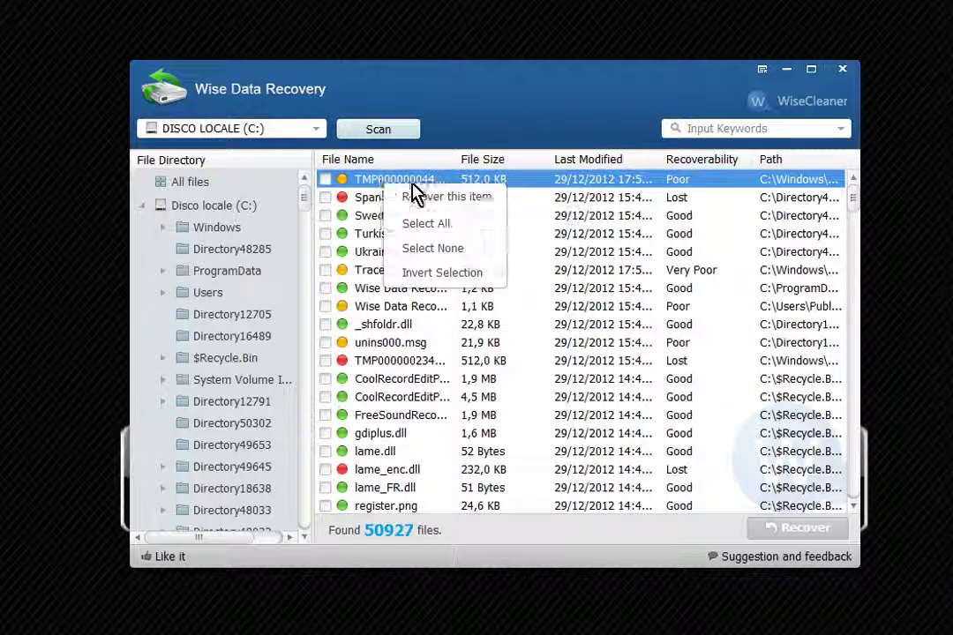
left_click(438, 275)
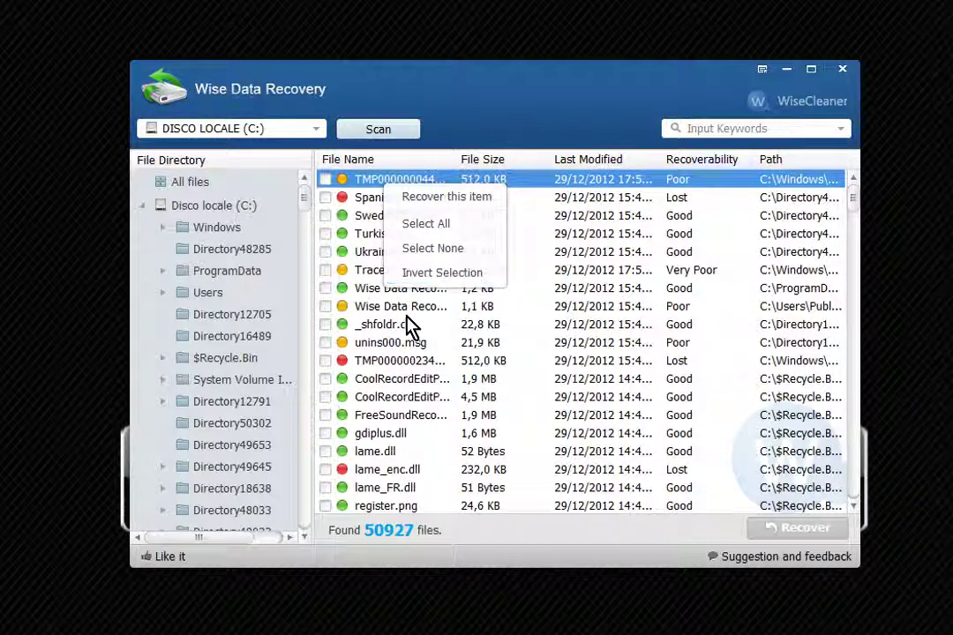
Step: Mark Trace10.fx for recovery in the list of found files
left_click(366, 272)
right_click(368, 284)
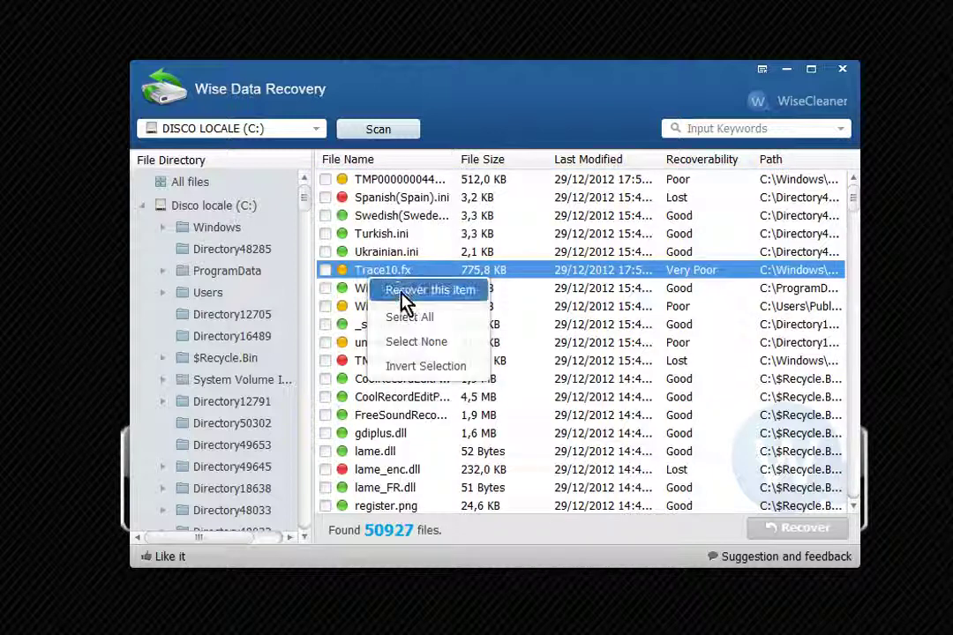
left_click(416, 366)
left_click(325, 270)
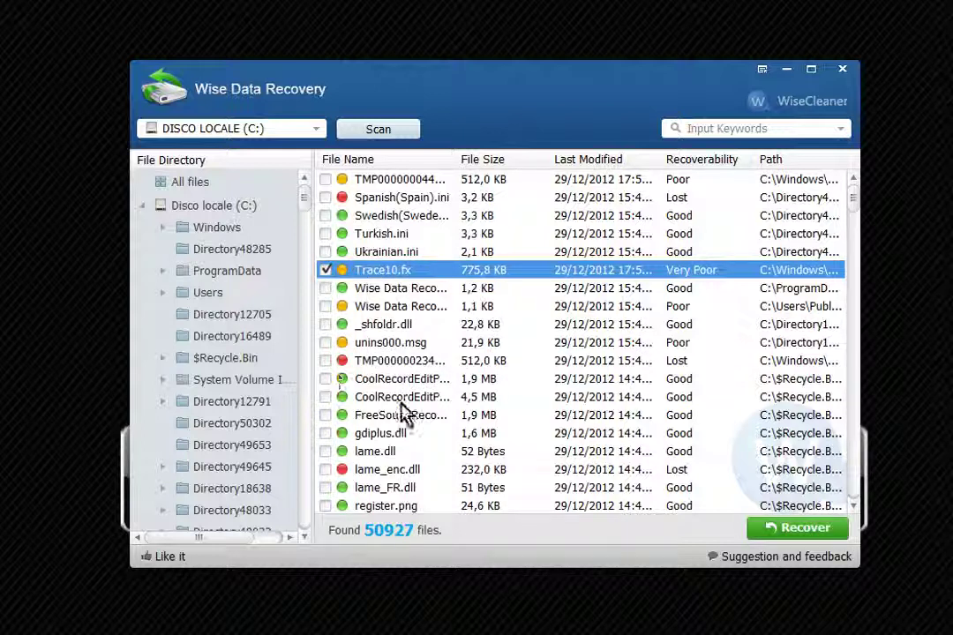
scroll(615, 533, "down", 1)
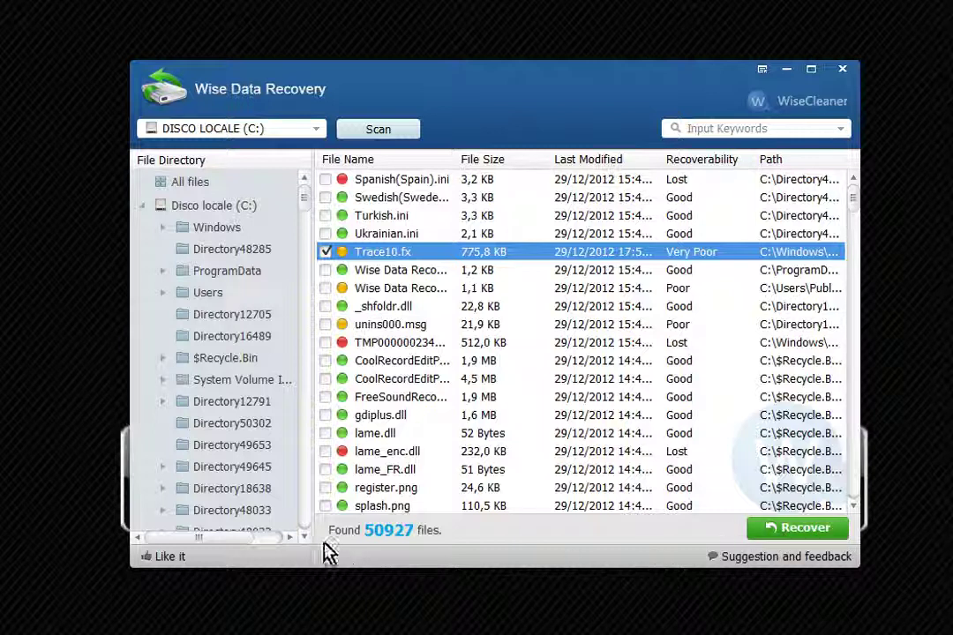
Step: Examine the recoverable contents of Directory48033, Windows, Directory48285, ProgramData, Users, Directory12705 and Directory16489
left_click(251, 508)
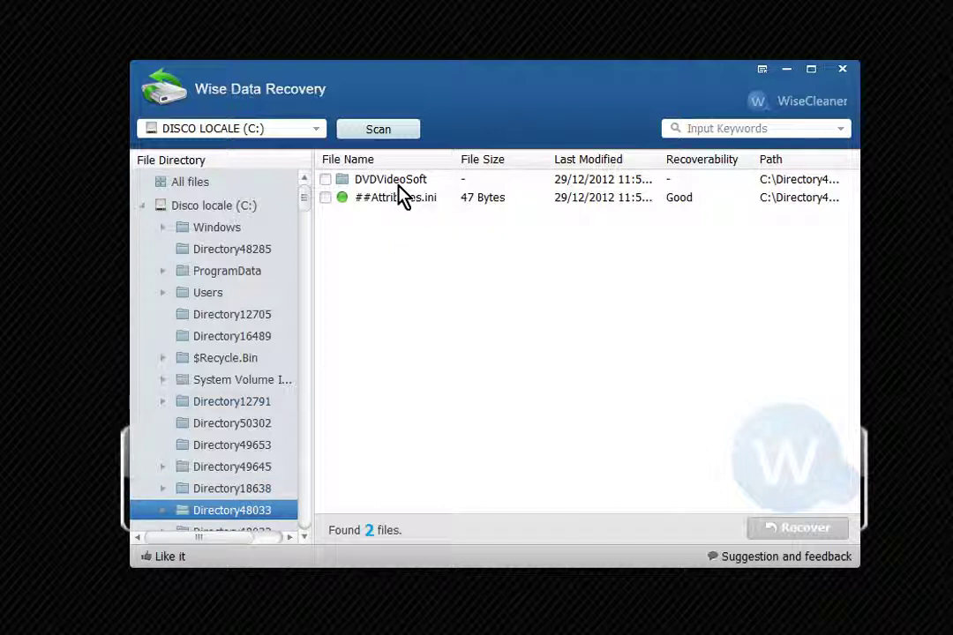
left_click(218, 231)
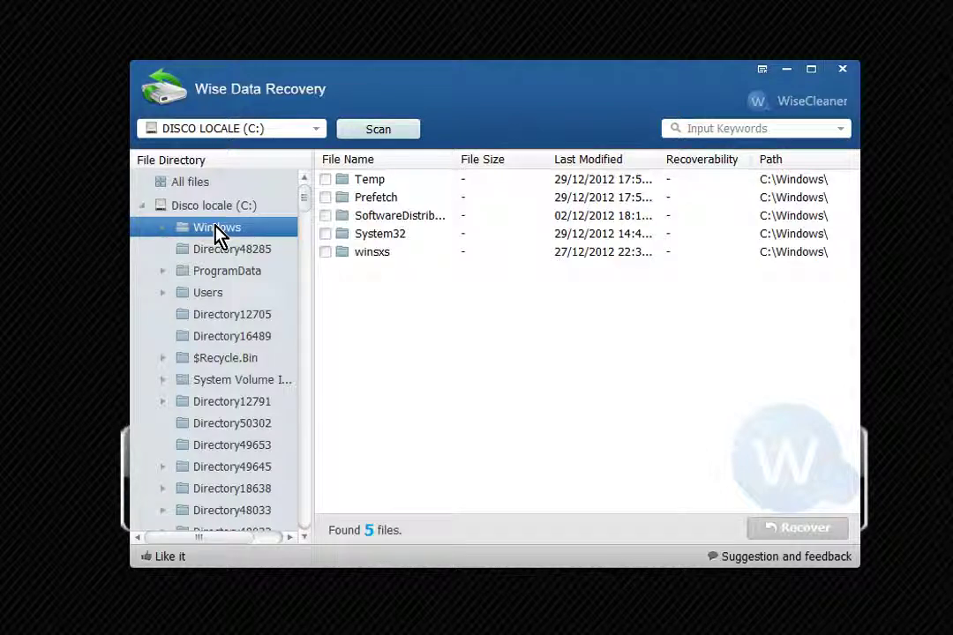
left_click(200, 251)
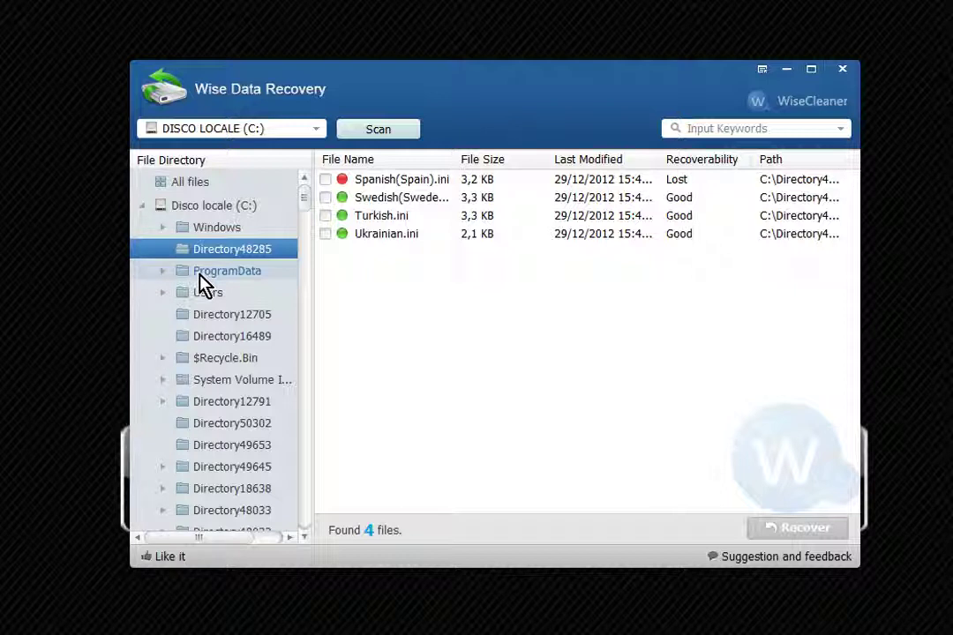
left_click(204, 281)
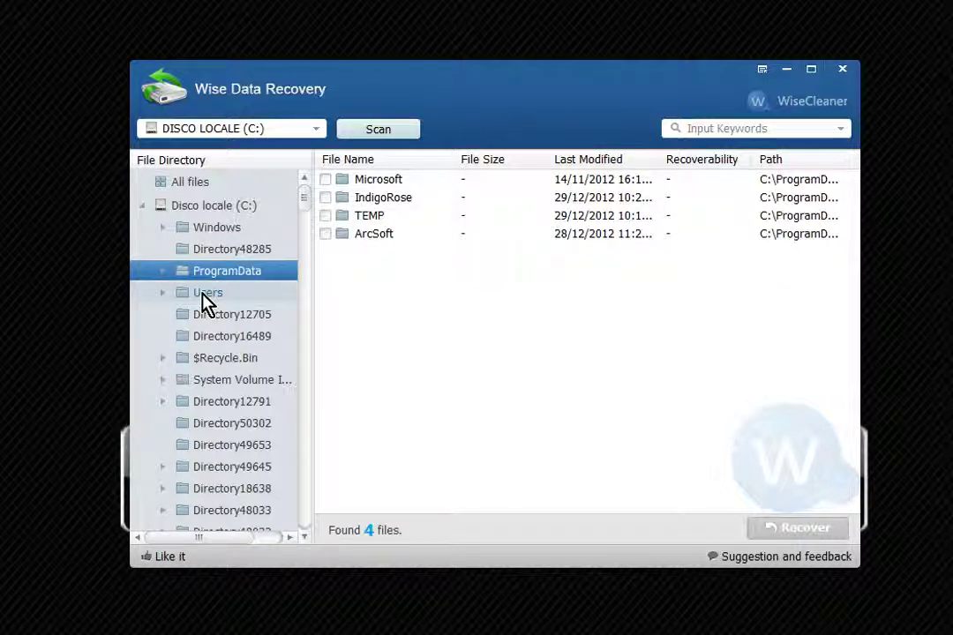
left_click(202, 295)
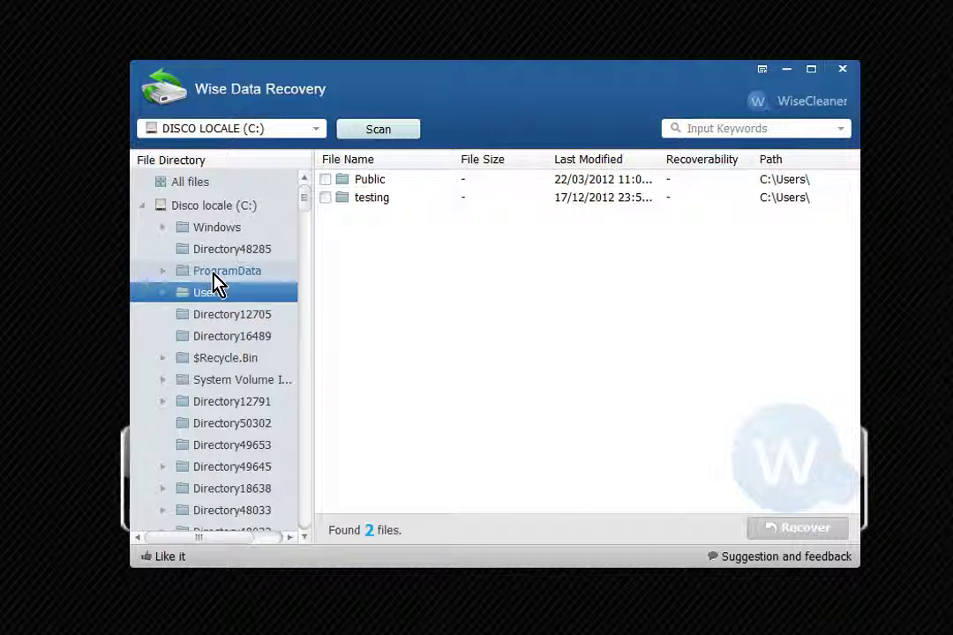
left_click(212, 317)
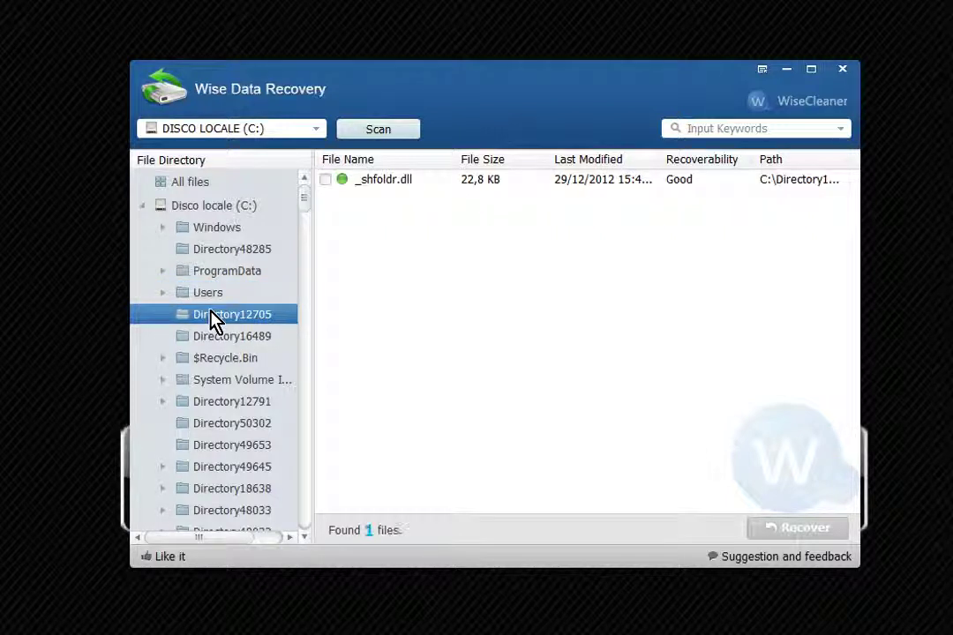
left_click(225, 340)
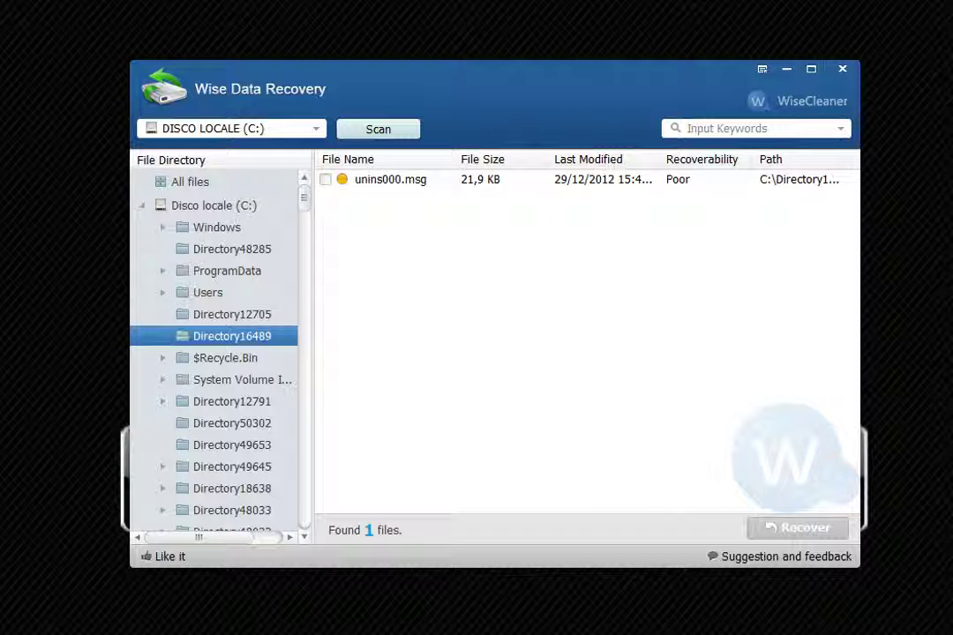
left_click(214, 233)
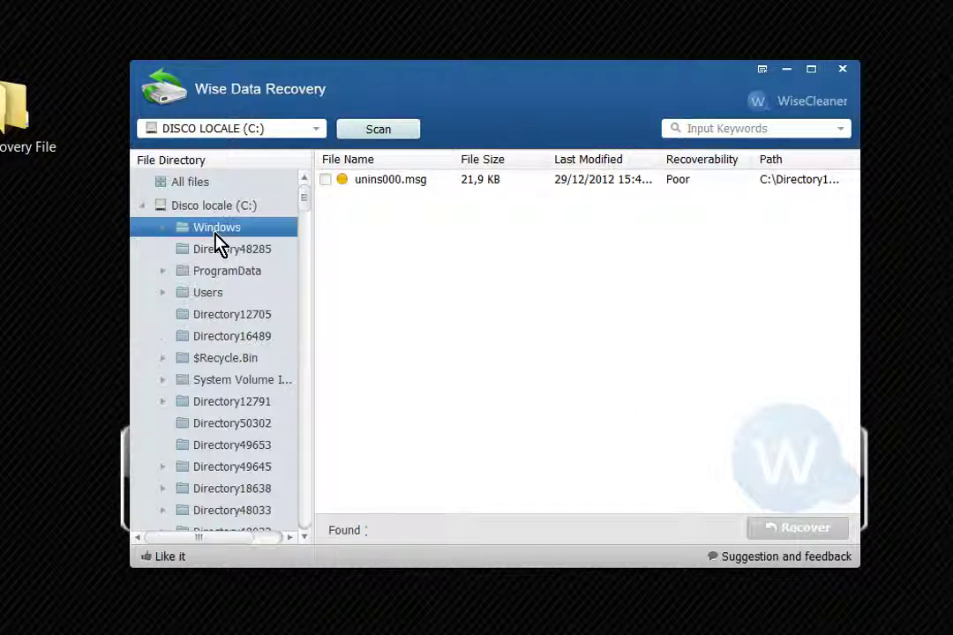
left_click(215, 274)
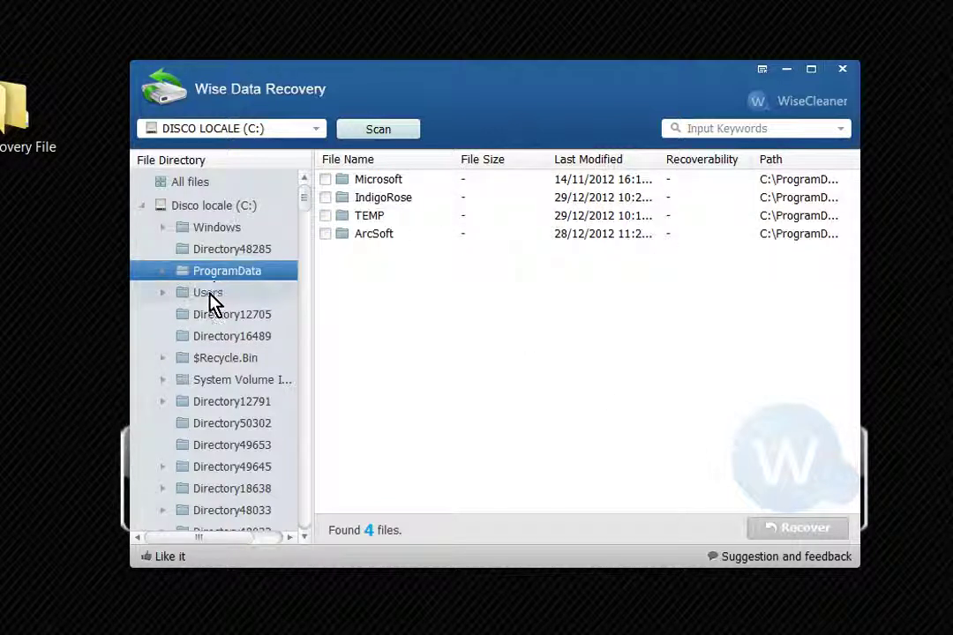
left_click(210, 295)
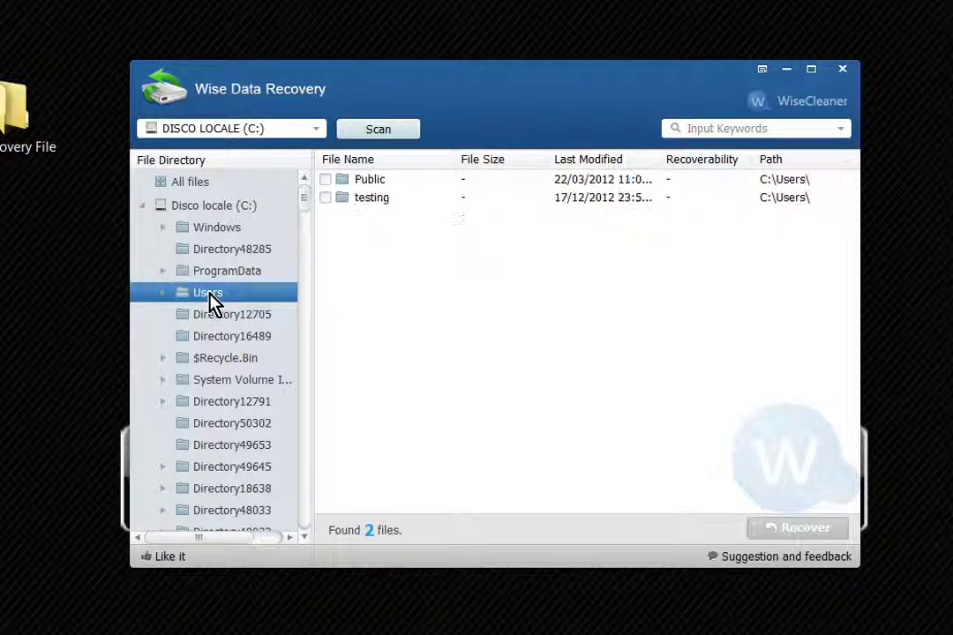
left_click(260, 317)
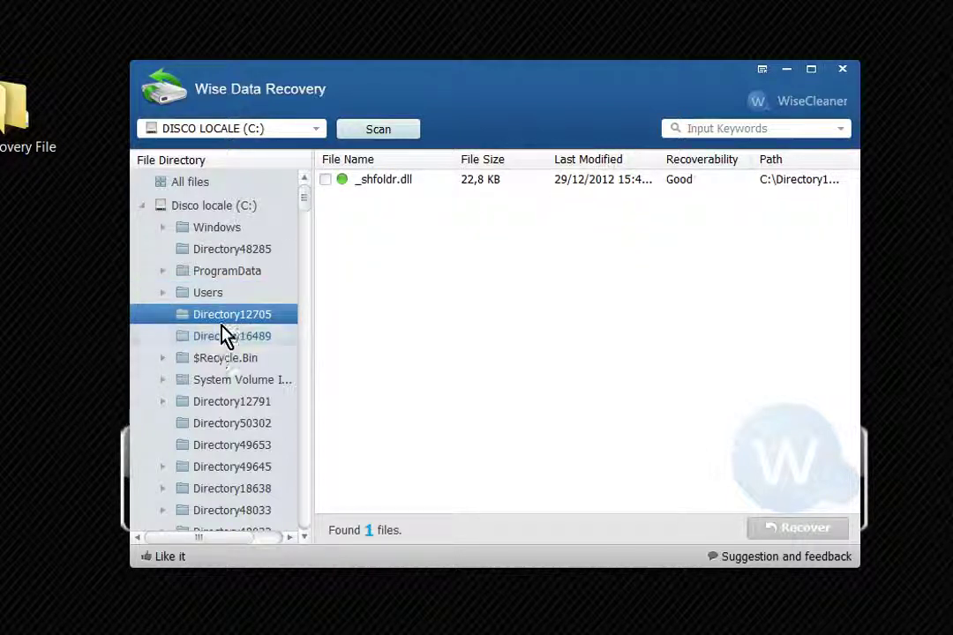
Step: Show the contents of Directory55662 and mark its TeamStatsModule file for recovery
scroll(308, 265, "down", 10)
scroll(304, 353, "down", 10)
left_click(237, 403)
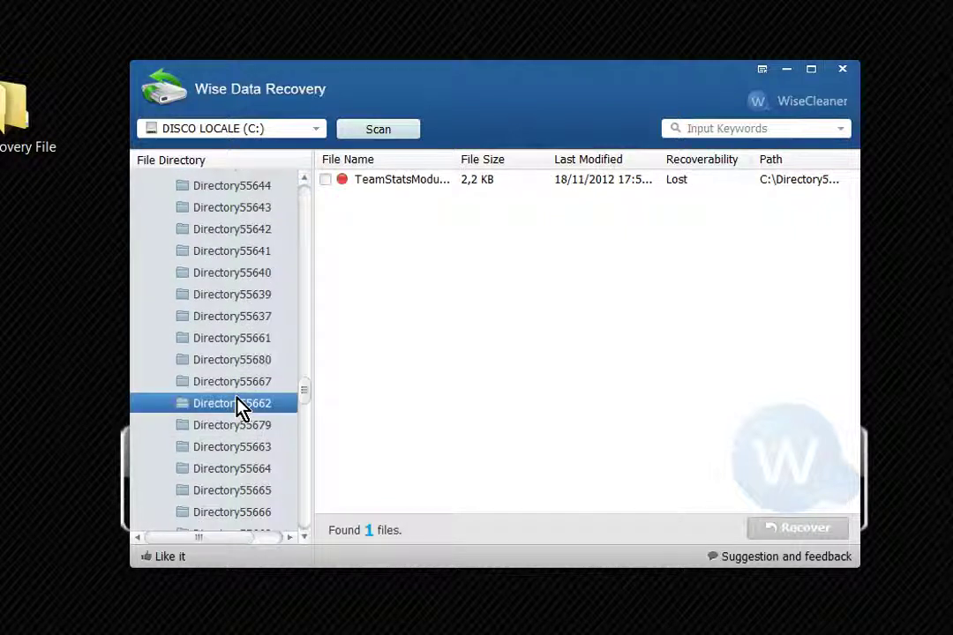
left_click(328, 183)
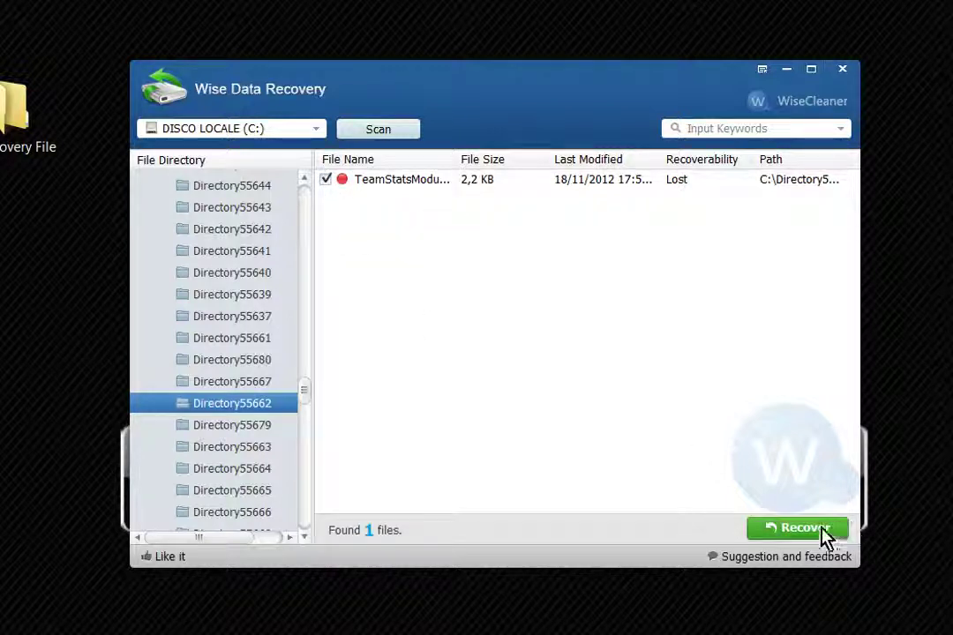
Step: Try to recover the marked file into the Recovery File folder on the desktop
left_click(810, 532)
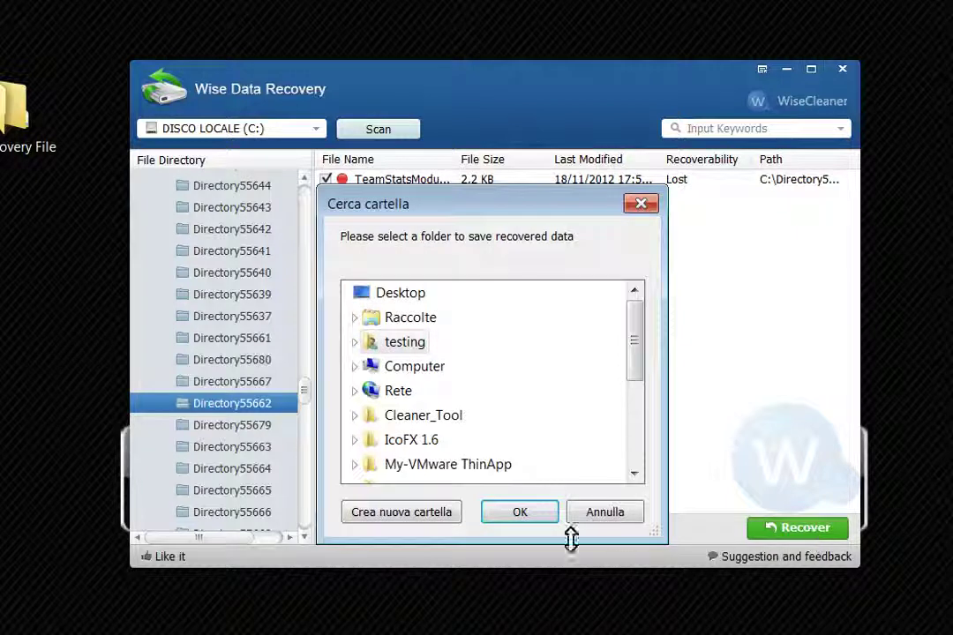
left_click_drag(631, 361, 628, 410)
left_click(396, 398)
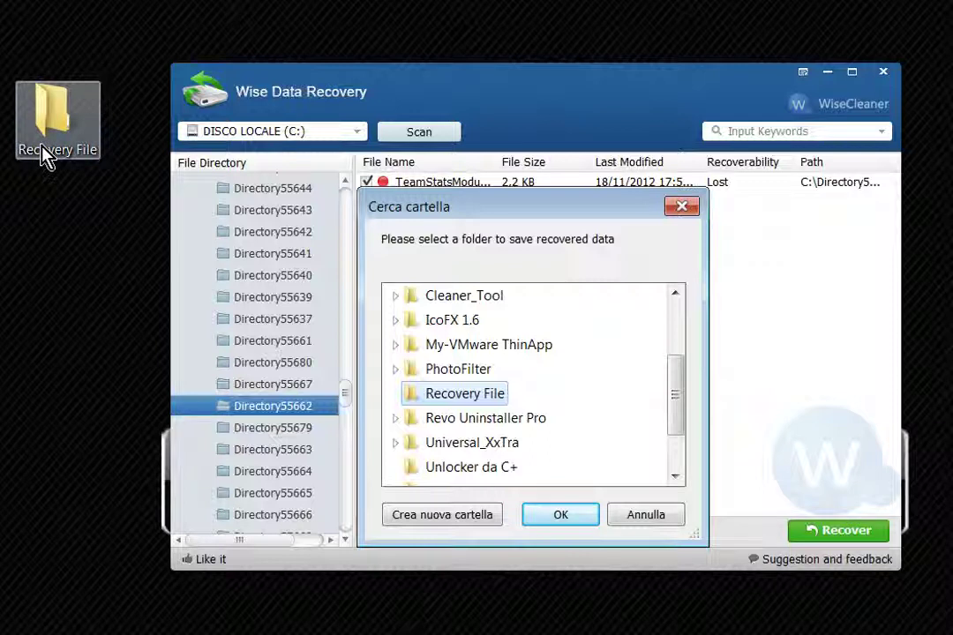
left_click(551, 519)
left_click(537, 365)
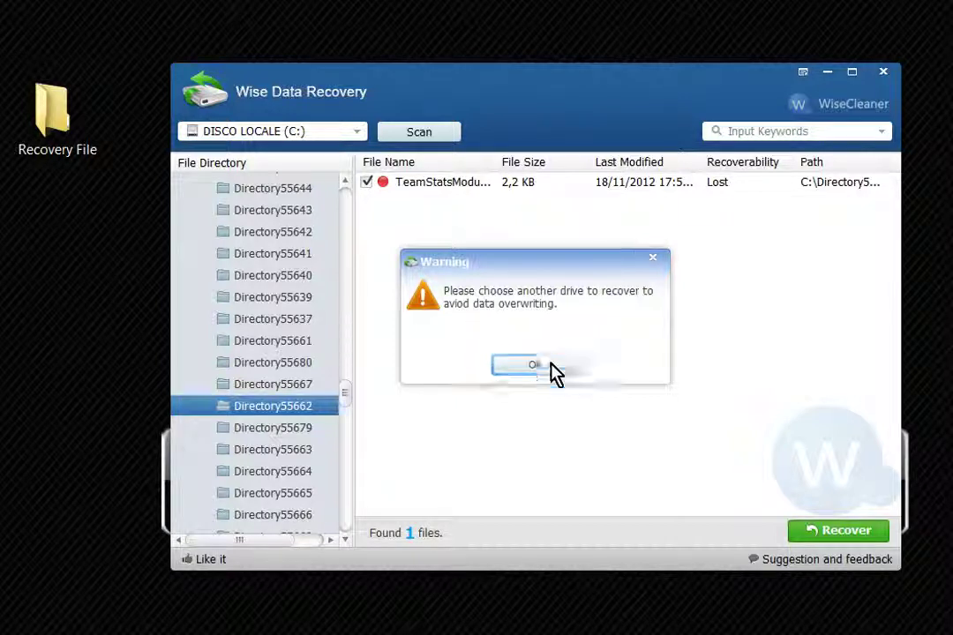
left_click(553, 371)
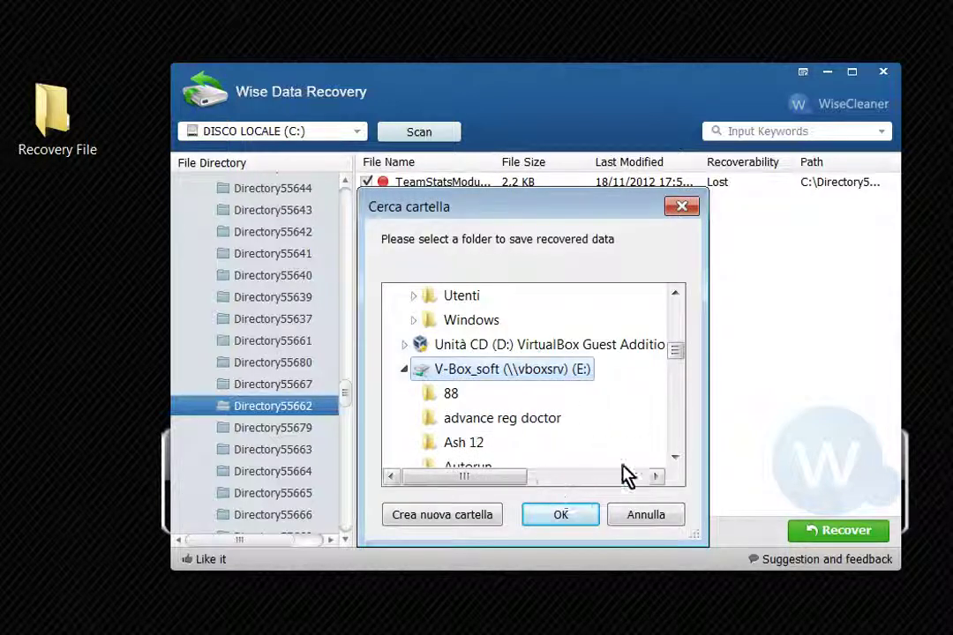
Step: Recover the marked file into a new folder named Recovery on the V-Box_soft (E:) drive
left_click(473, 516)
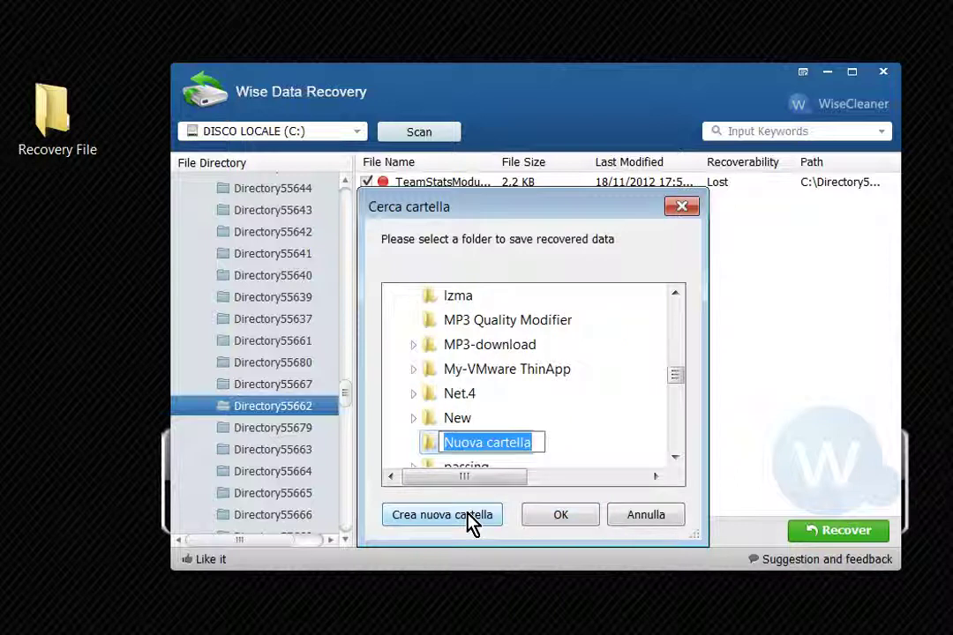
type("Recovery")
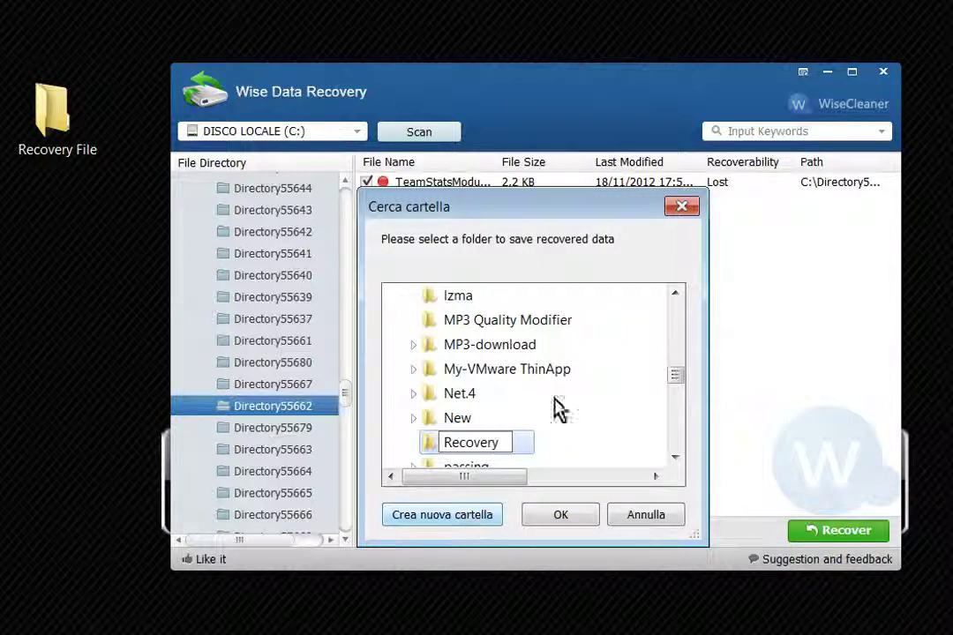
key("Return")
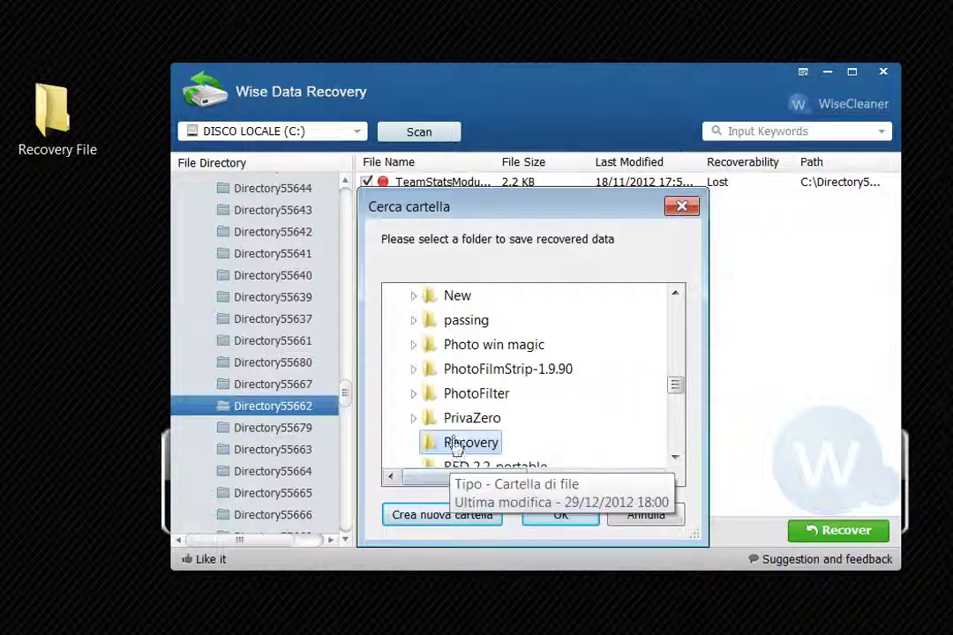
left_click(564, 515)
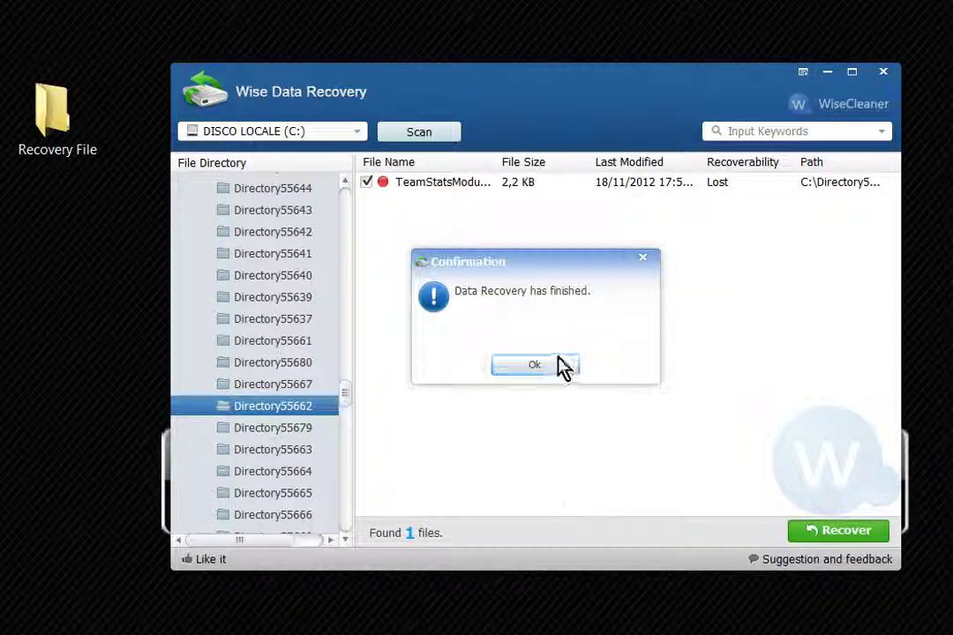
left_click(562, 366)
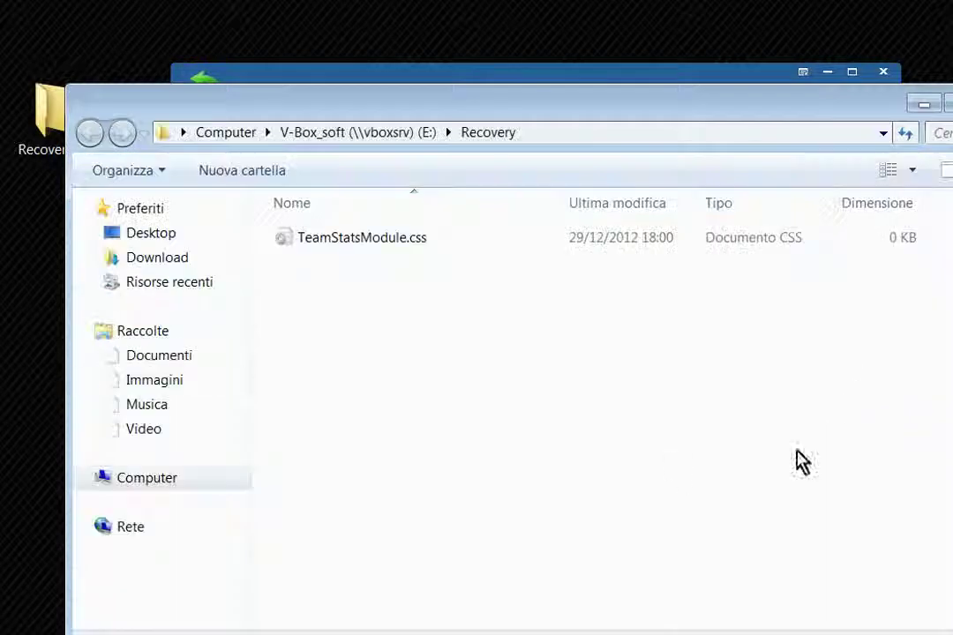
Step: Open the recovered TeamStatsModule.css from the Recovery folder to check its contents
double_click(300, 252)
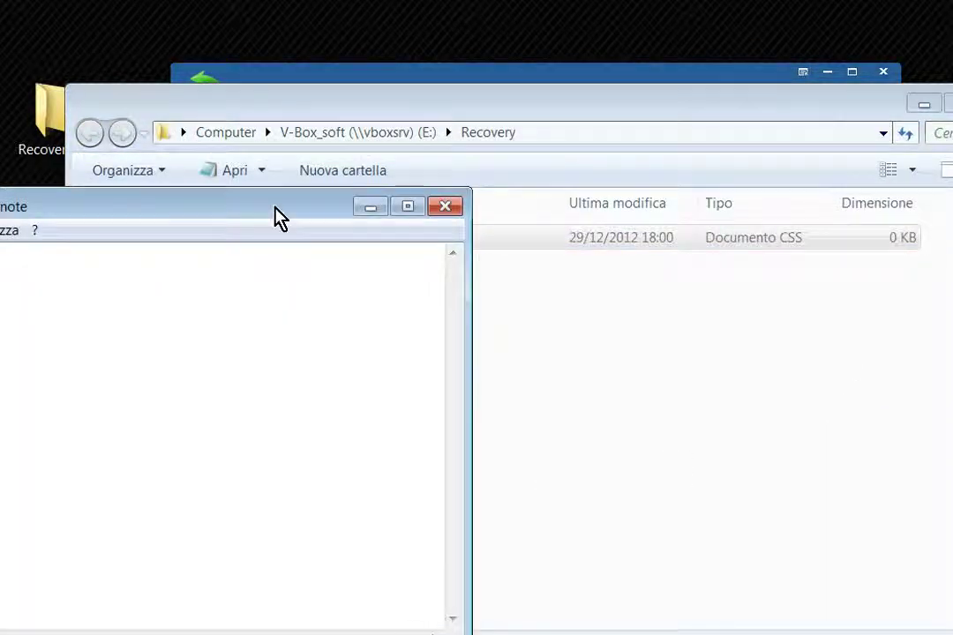
Step: Close the opened TeamStatsModule.css file and the Recovery folder window
left_click(793, 209)
left_click(445, 317)
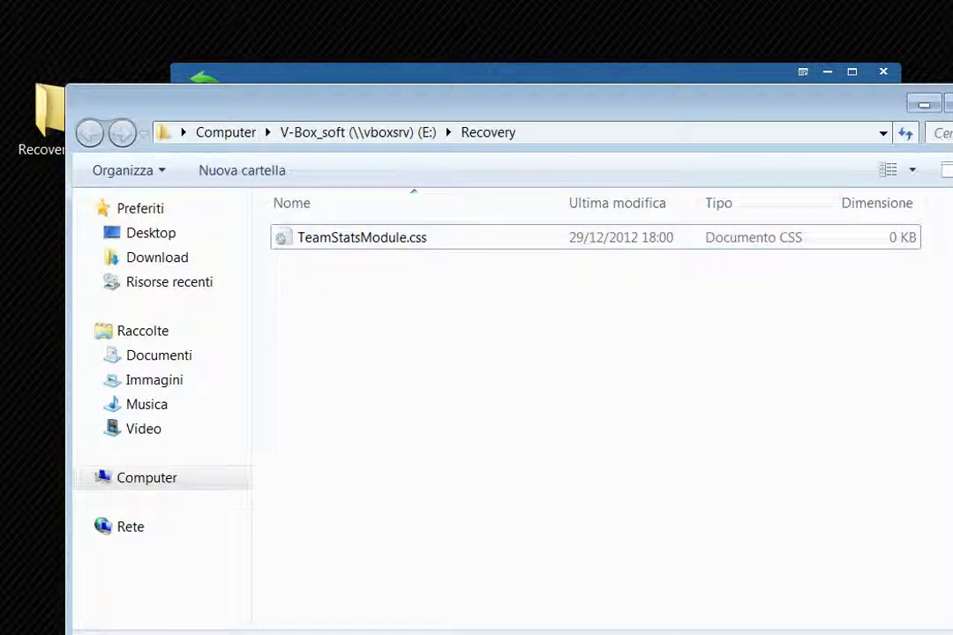
key("alt+F4")
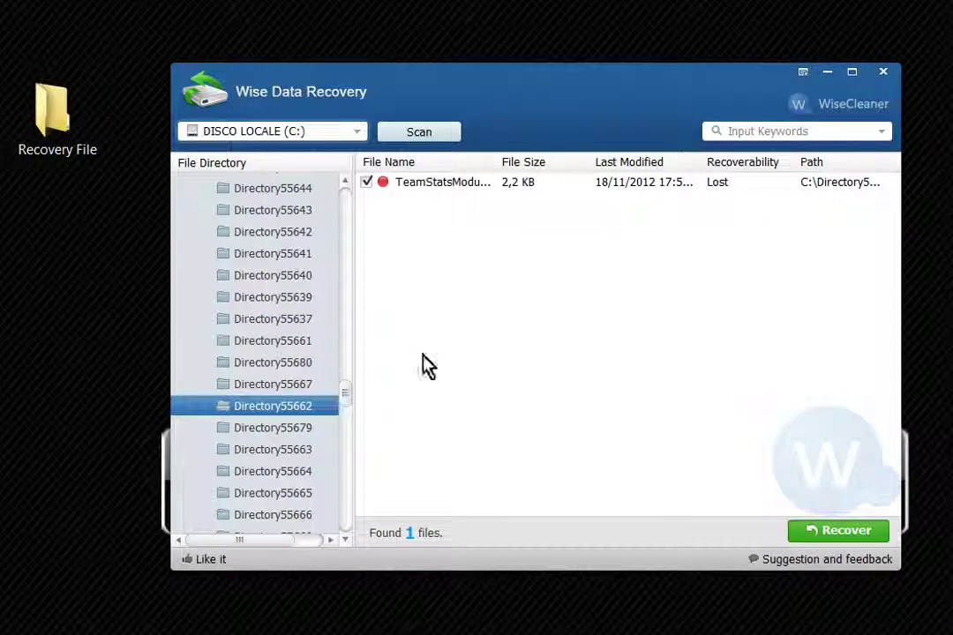
Step: List the top-level contents of Disco locale (C:) in the scan results and mark only the Directory49653 folder for recovery
left_click(299, 451)
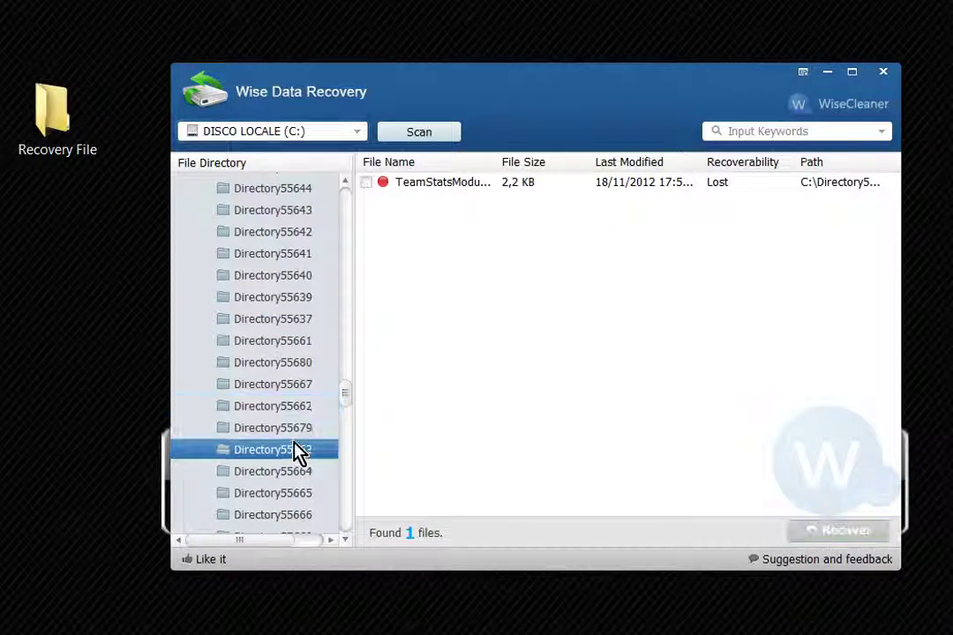
left_click_drag(345, 393, 343, 168)
left_click(293, 212)
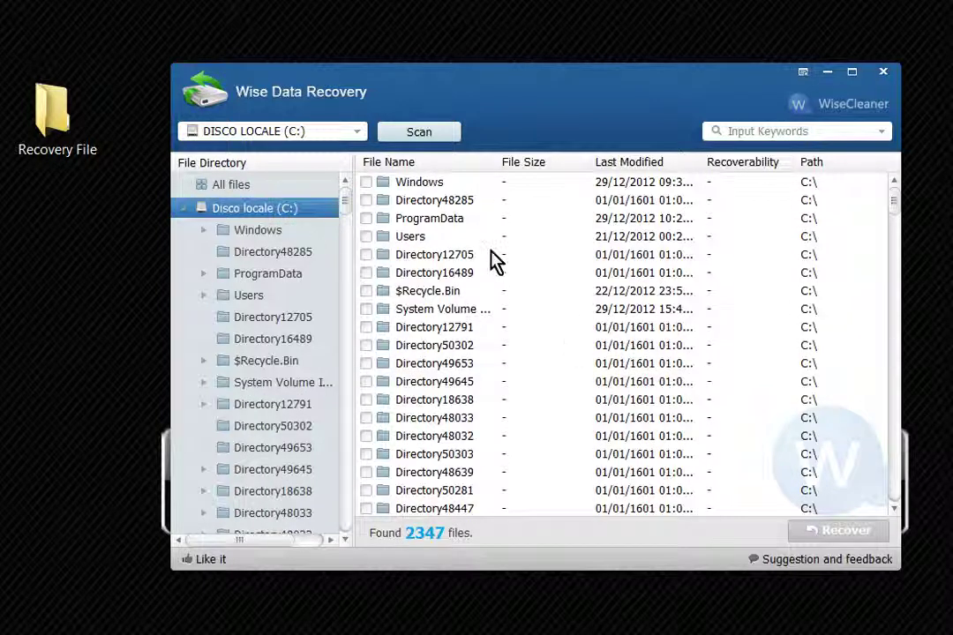
left_click(367, 363)
Step: Recover the marked folder into the existing Recovery folder on the V-Box_soft (E:) drive
left_click(830, 534)
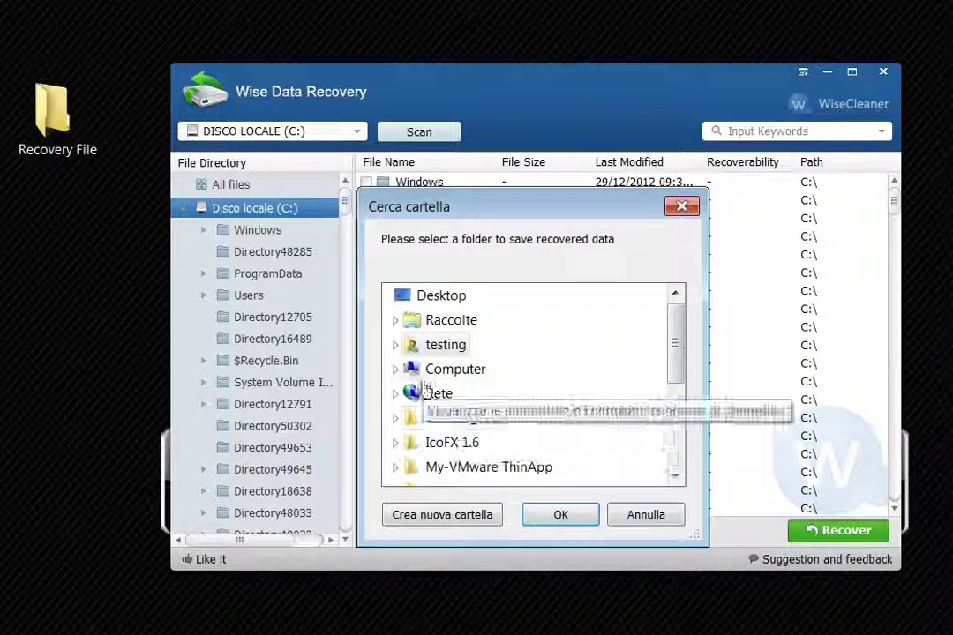
mouse_move(676, 368)
left_mouse_down()
mouse_move(670, 472)
mouse_move(667, 377)
left_mouse_up()
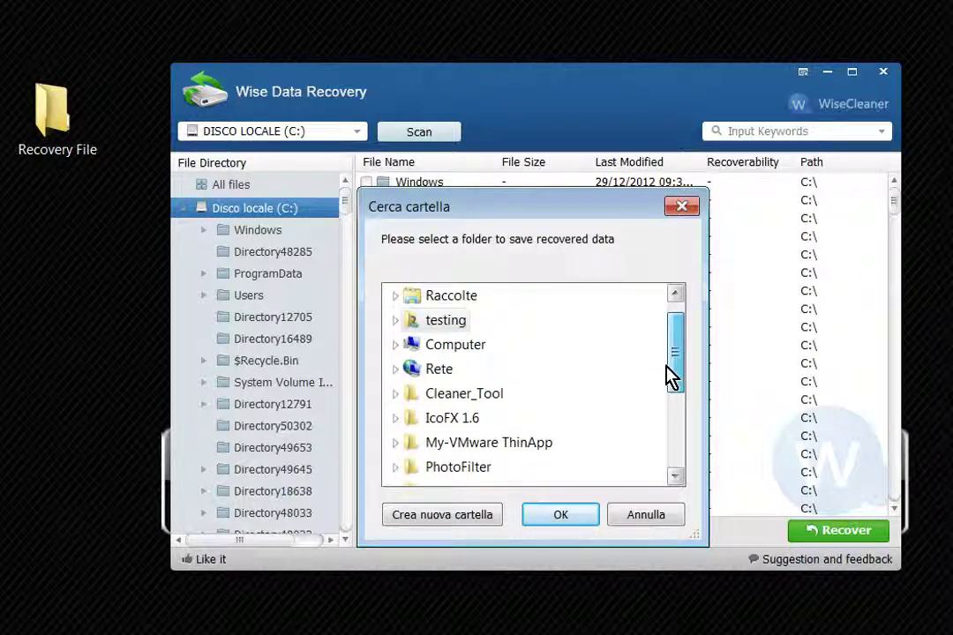
left_click(395, 346)
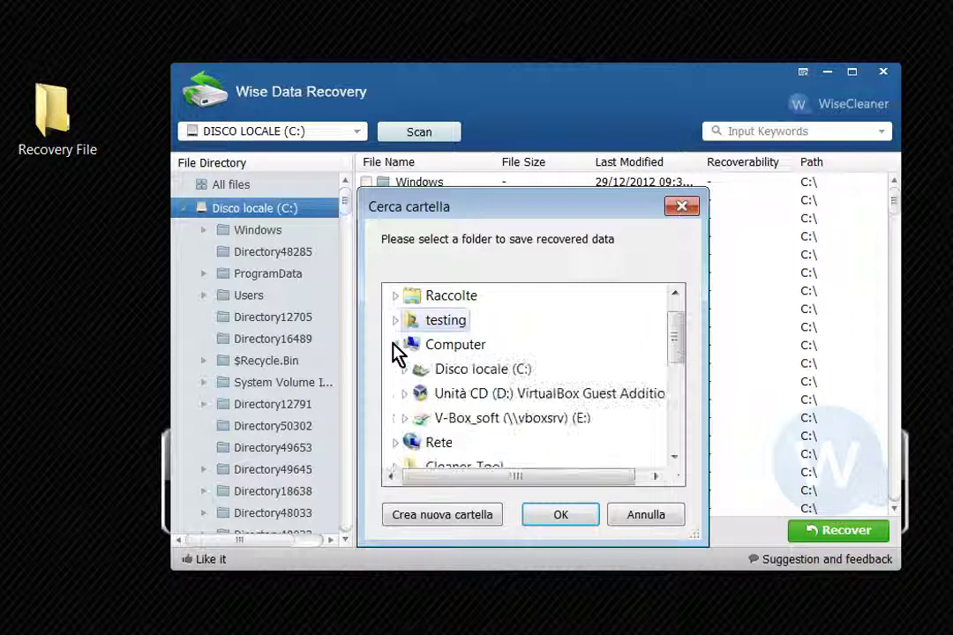
left_click(404, 418)
scroll(530, 410, "down", 1)
scroll(552, 408, "down", 4)
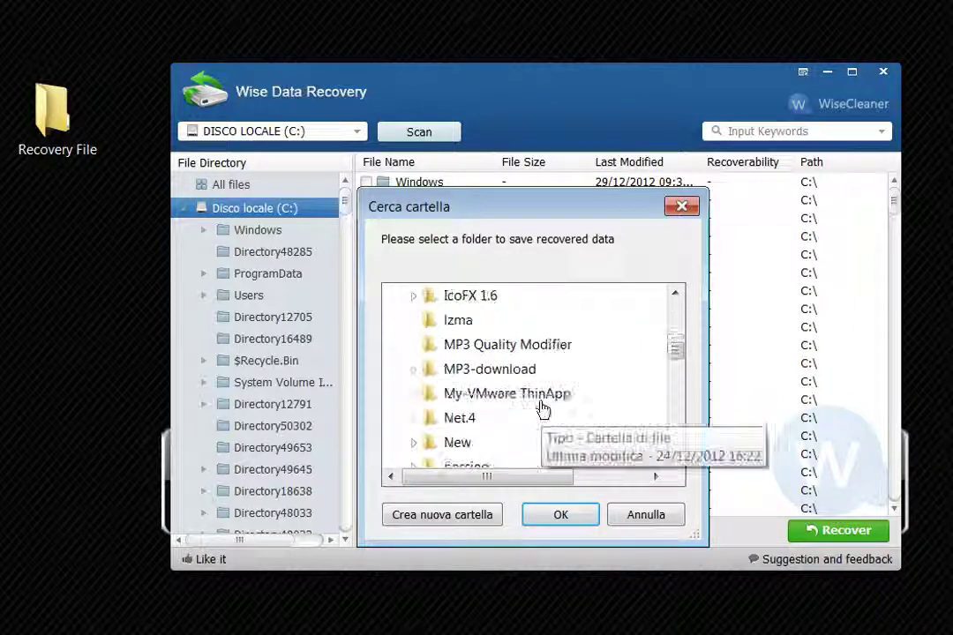
scroll(517, 408, "down", 1)
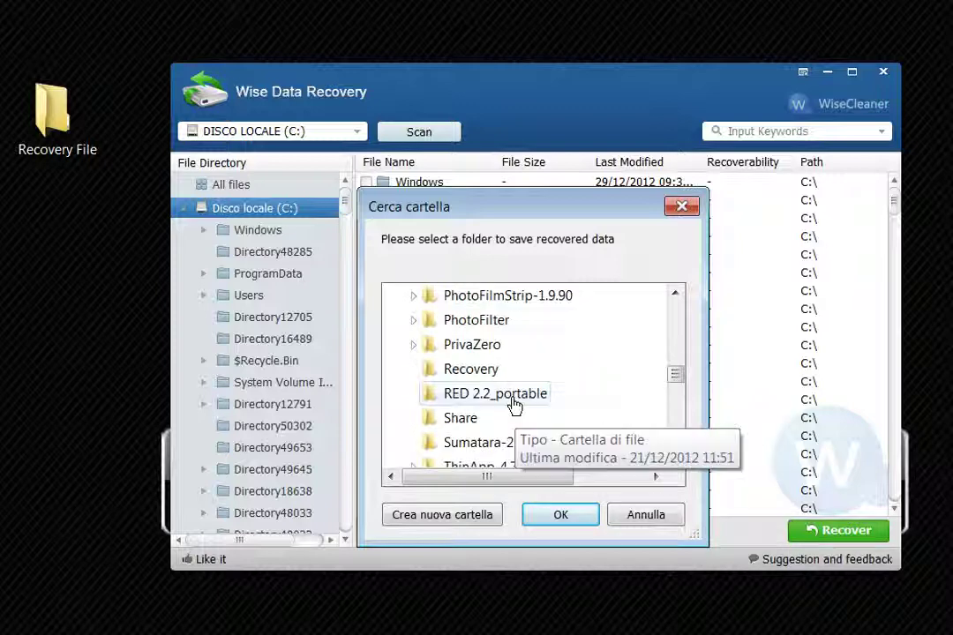
left_click(476, 371)
left_click(569, 523)
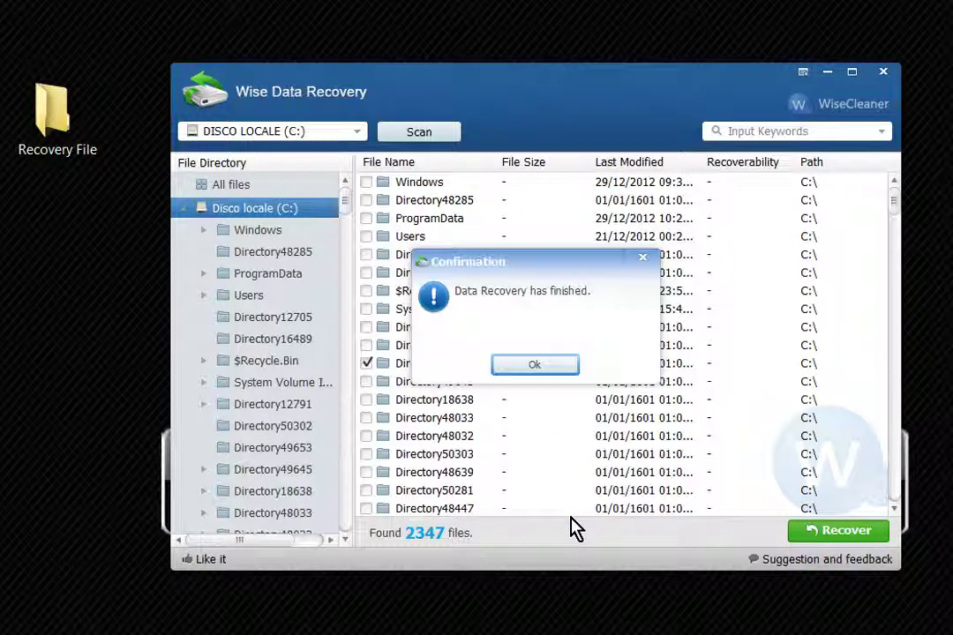
left_click(532, 367)
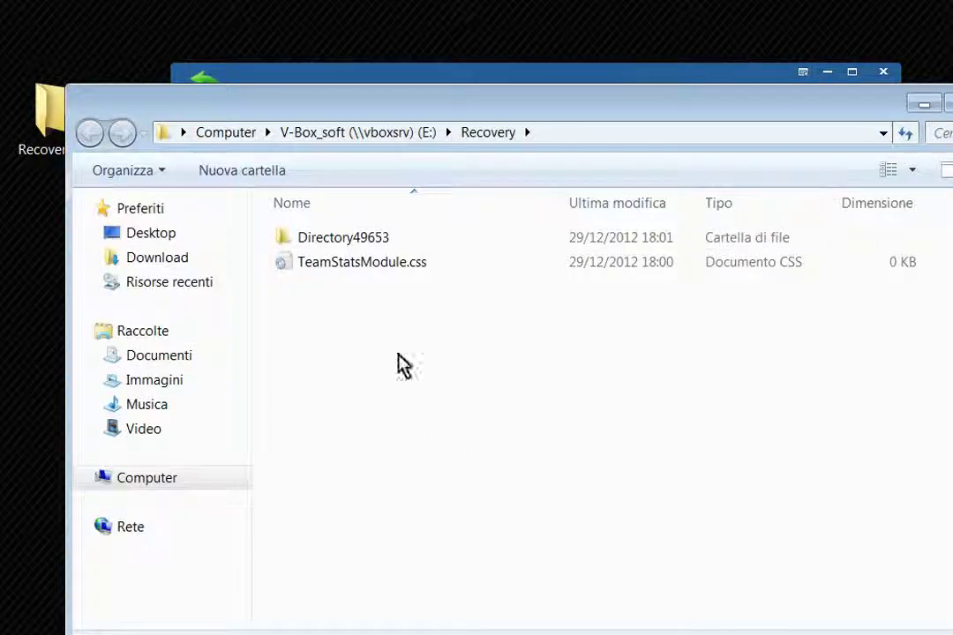
Step: Open the recovered Directory49653 folder, look through its files and close the folder window
double_click(331, 240)
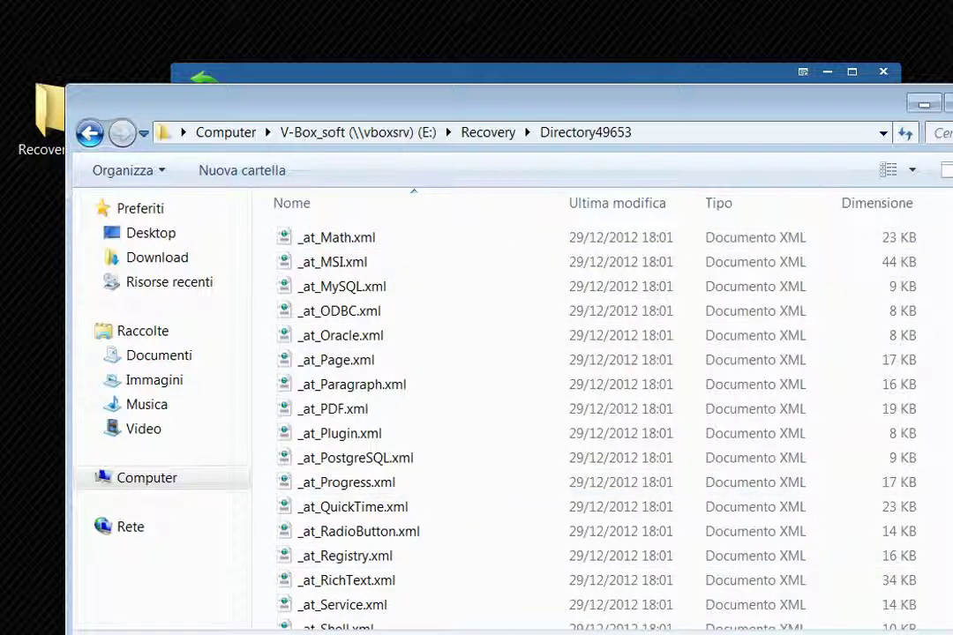
scroll(893, 549, "down", 5)
scroll(891, 542, "up", 5)
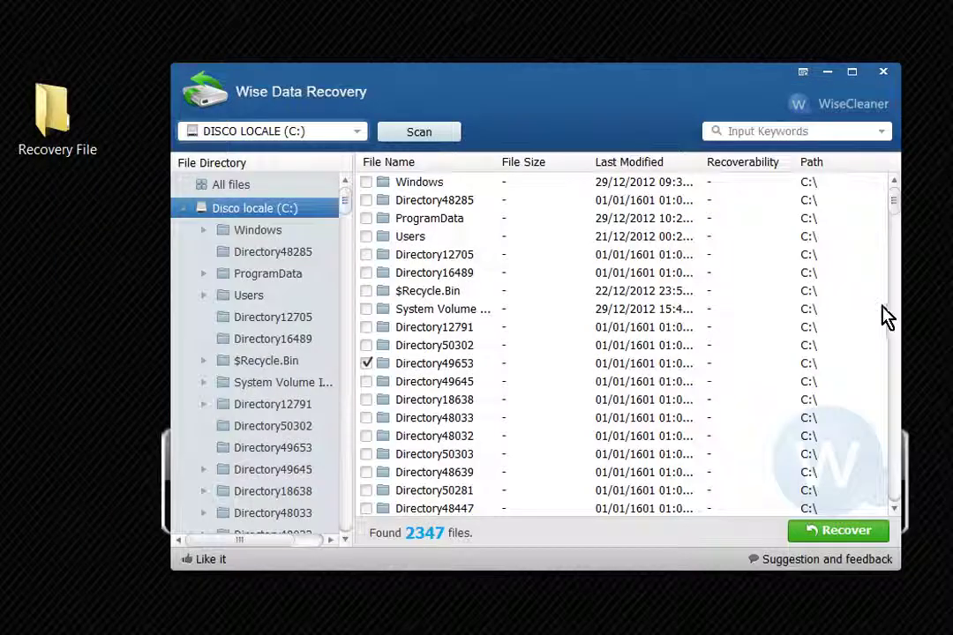
Step: View the recovery program's About information, dismiss it and exit the program
left_click(867, 311)
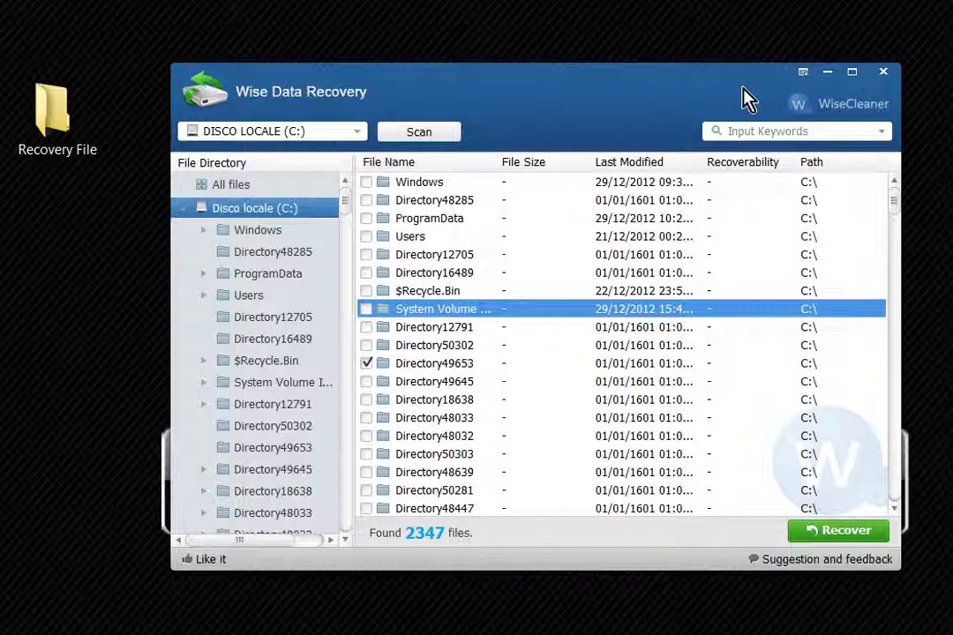
left_click_drag(767, 94, 708, 97)
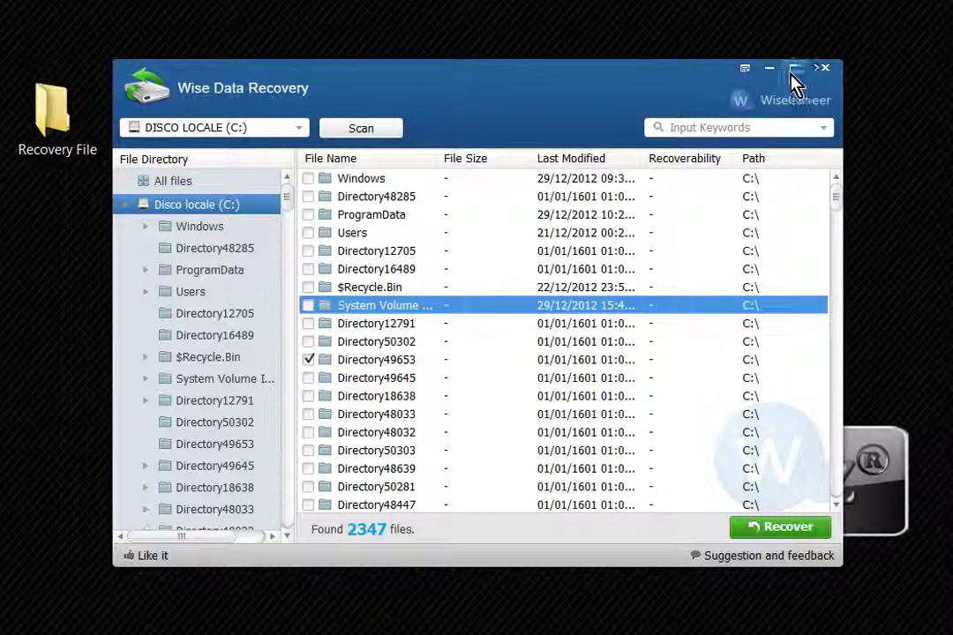
left_click(749, 73)
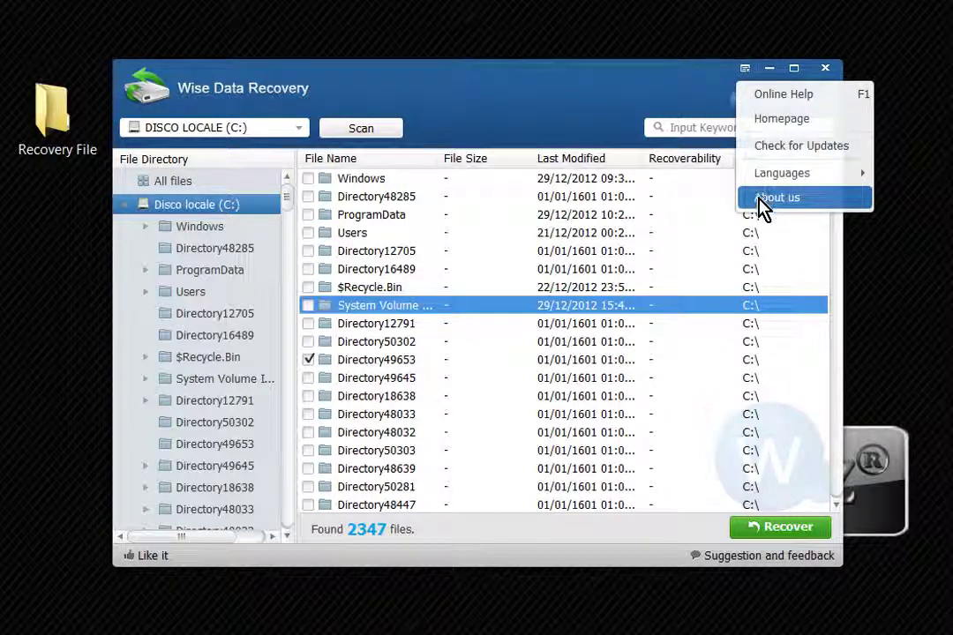
left_click(758, 197)
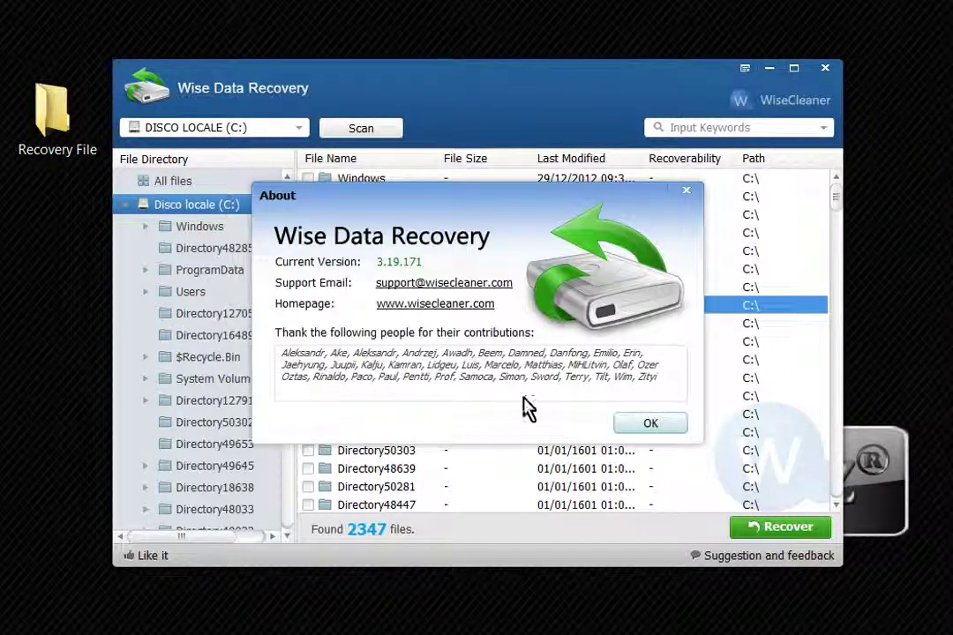
left_click(651, 426)
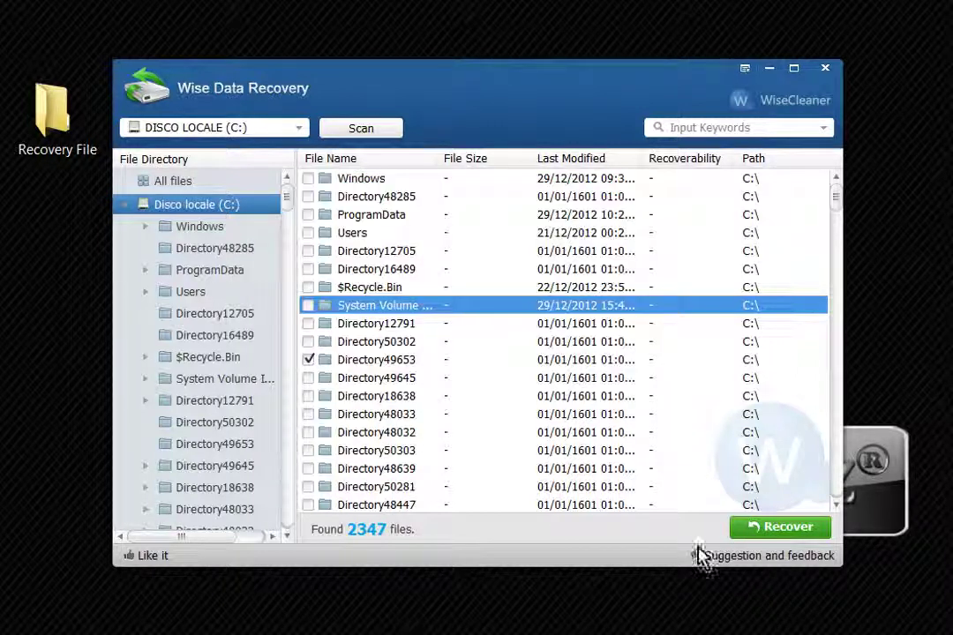
left_click(829, 69)
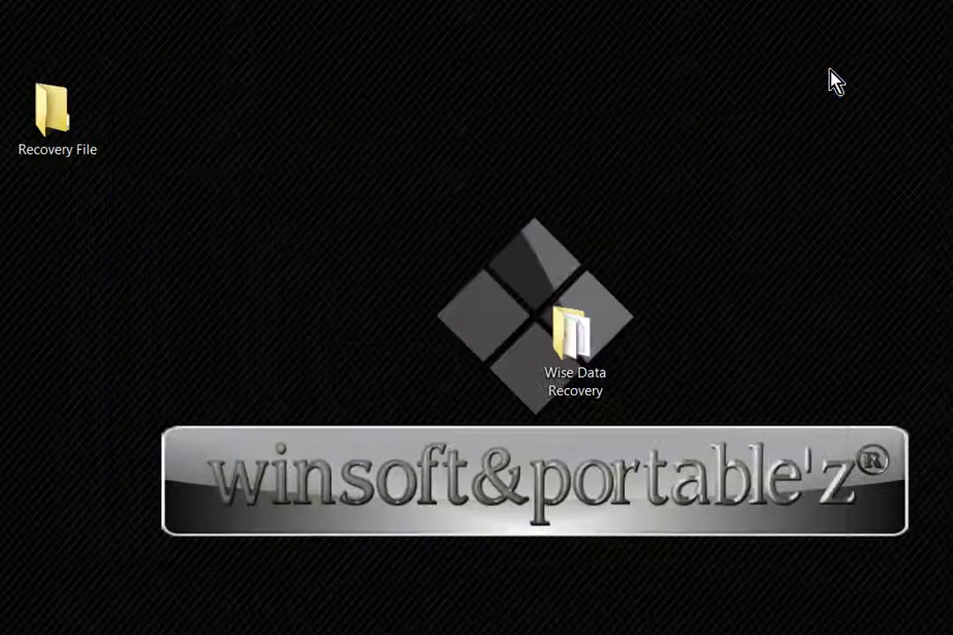